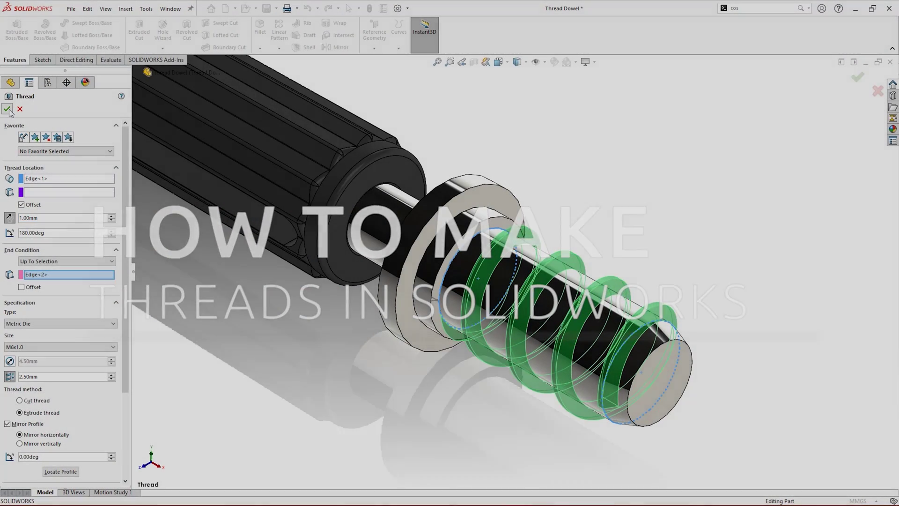
# Step: Confirm Thread2, the extruded helical thread along the dowel's metal shaft
pyautogui.click(7, 110)
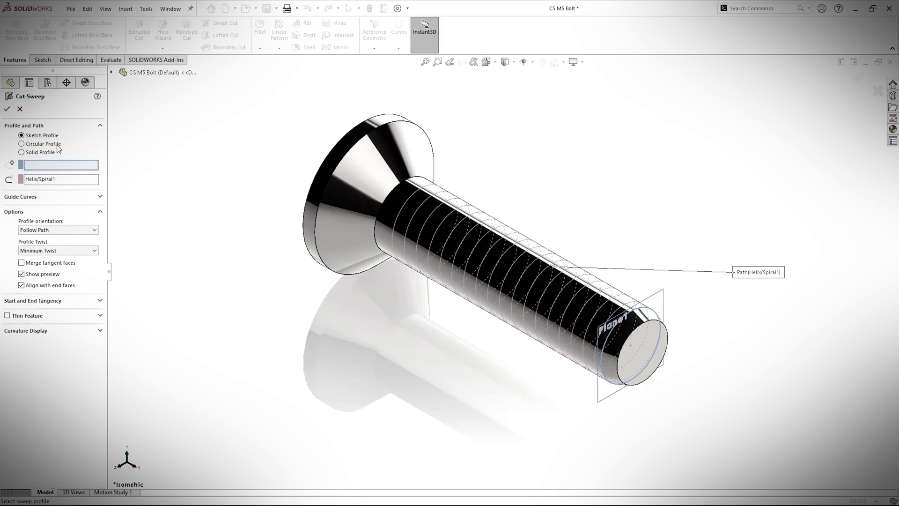
# Step: Cut the M5 bolt's helical thread by sweeping a circular profile along the helix
pyautogui.click(21, 143)
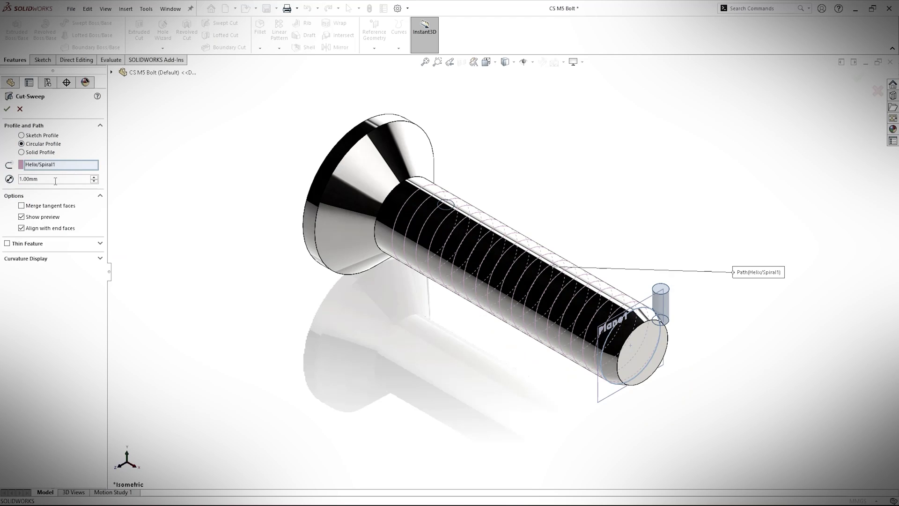
pyautogui.click(7, 109)
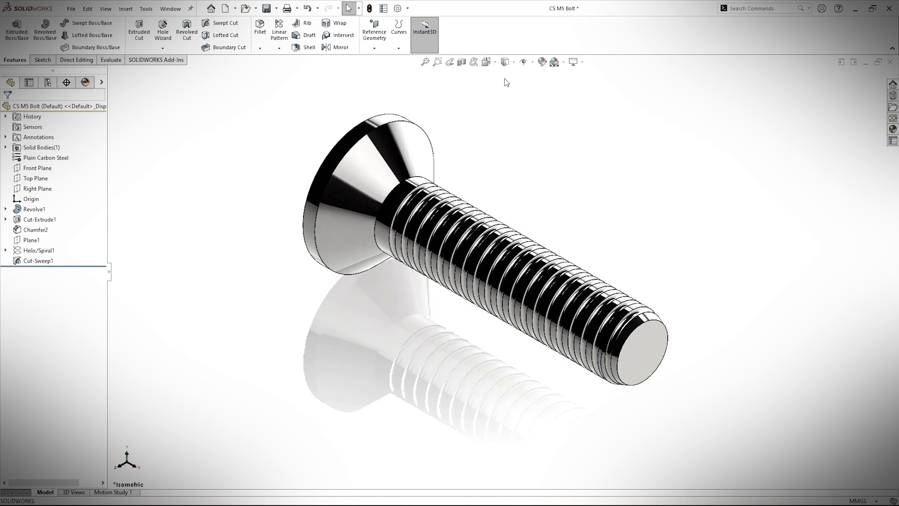
pyautogui.press('h')
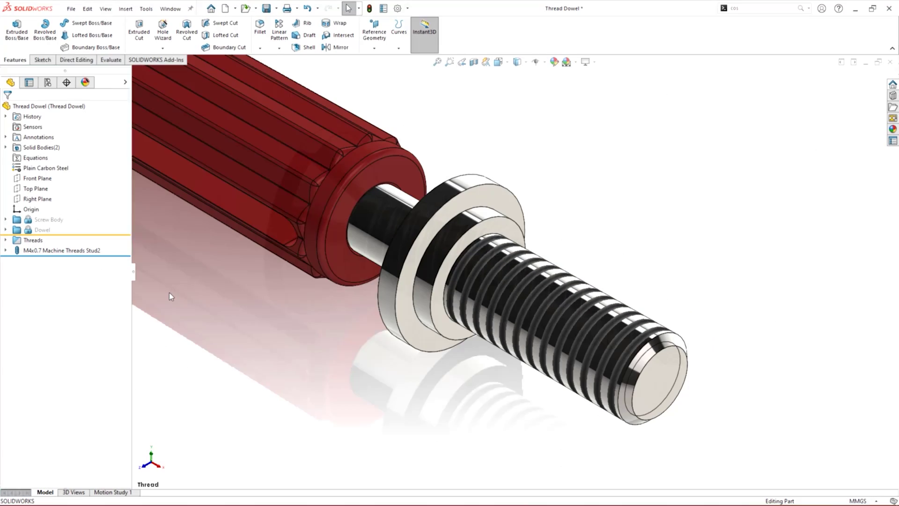
# Step: Edit the M4x0.7 stud feature to add an undercut
pyautogui.rightClick(114, 252)
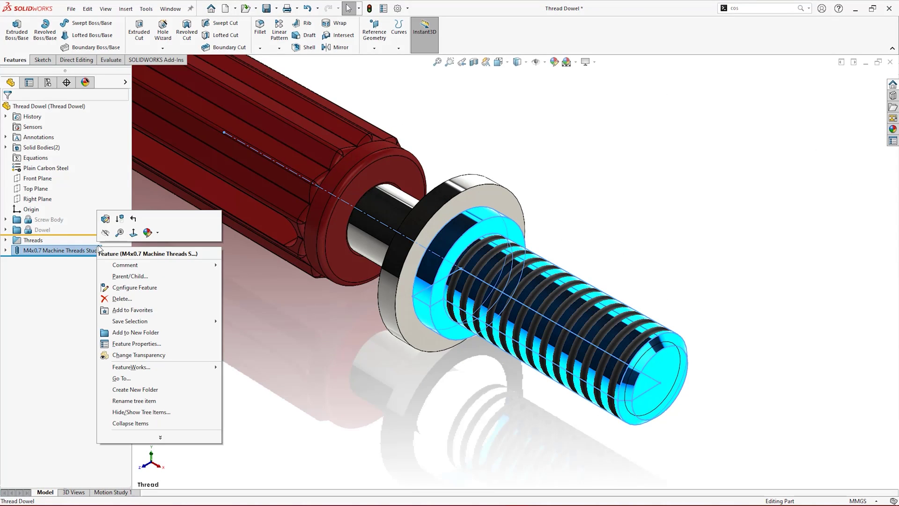
pyautogui.click(106, 218)
pyautogui.click(7, 325)
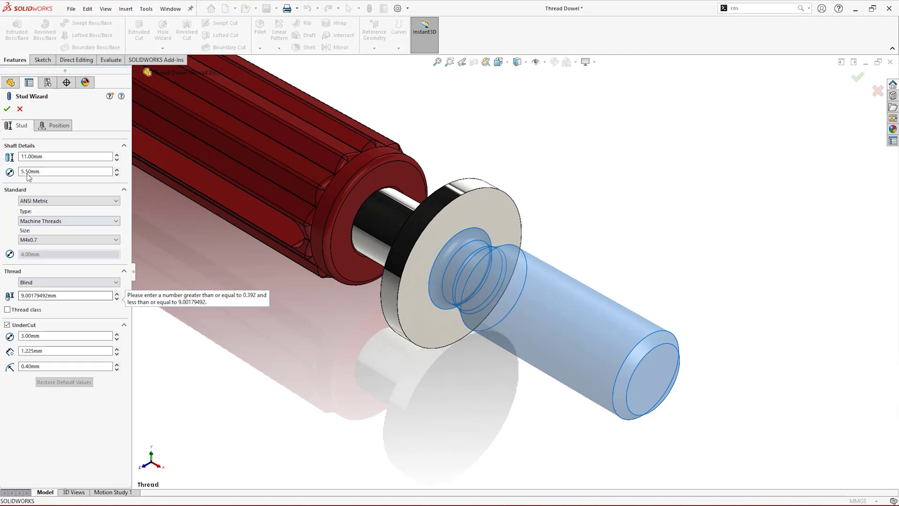
pyautogui.click(7, 108)
pyautogui.hotkey('ctrl', '1')
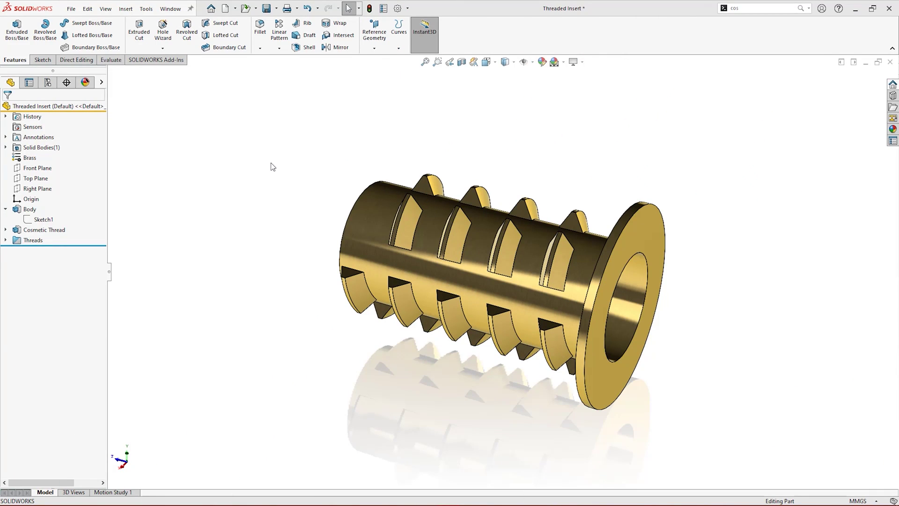
# Step: Apply an M5x0.8 cosmetic thread to the brass insert's circular hole edge
pyautogui.write('s')
pyautogui.write('cosmetic')
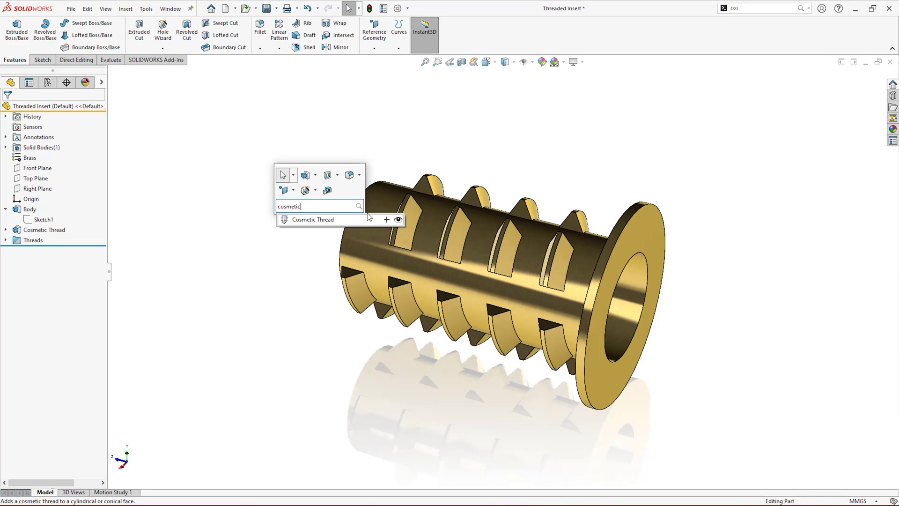
pyautogui.click(386, 219)
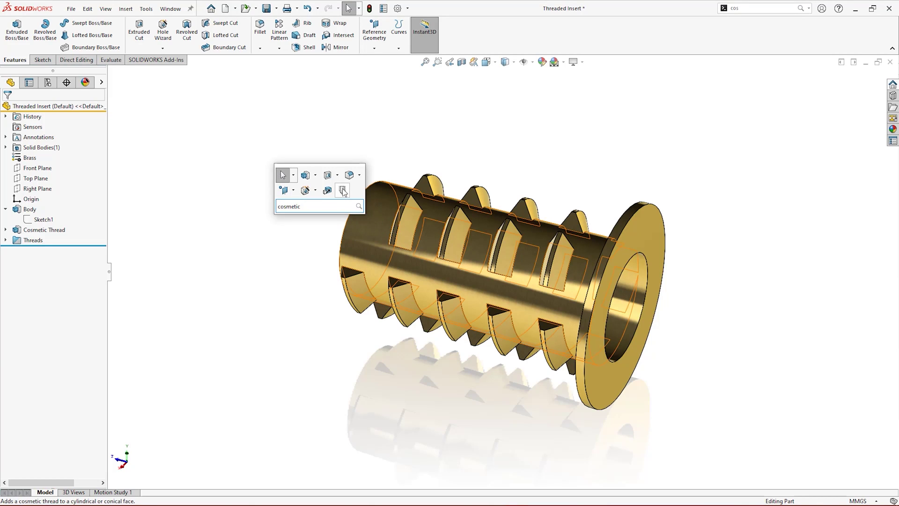
pyautogui.click(343, 190)
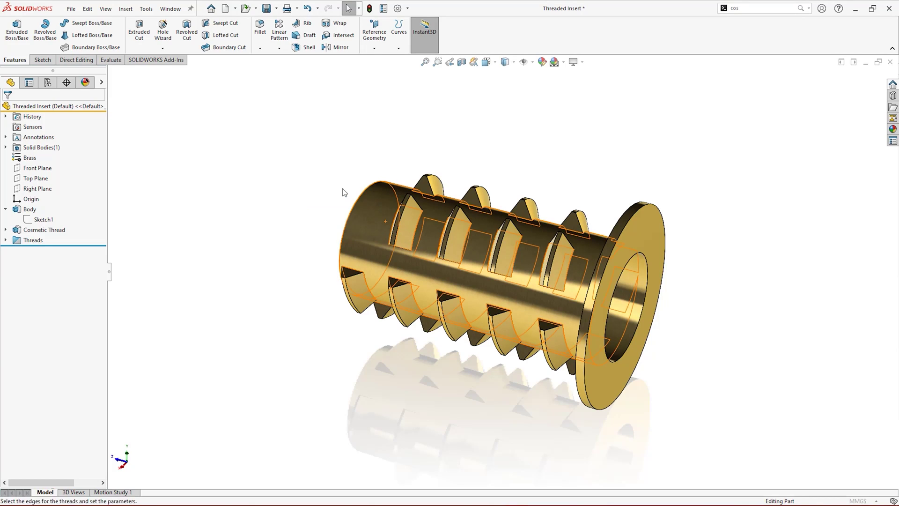
pyautogui.click(645, 293)
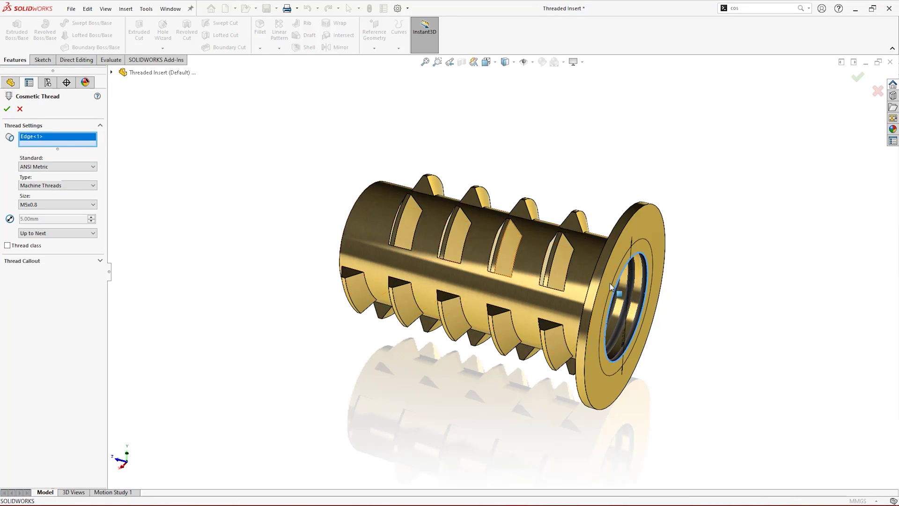
pyautogui.click(7, 109)
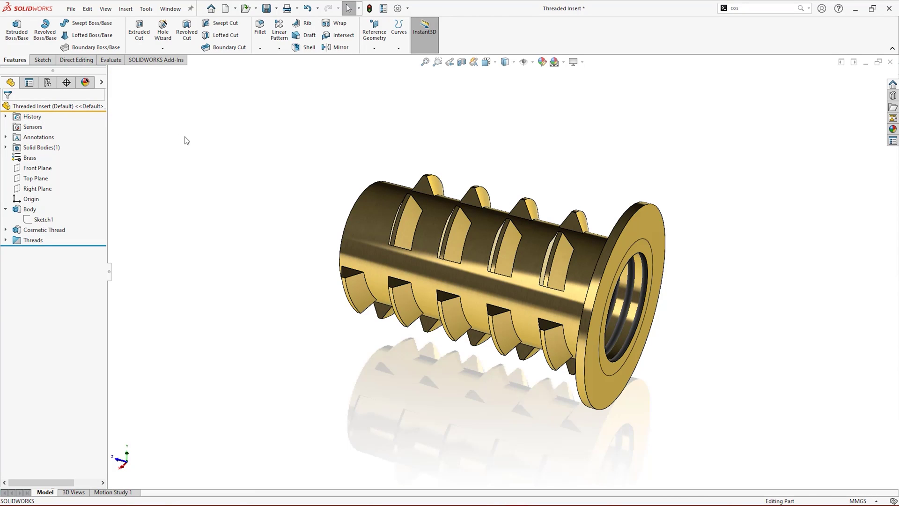
pyautogui.hotkey('ctrl', '7')
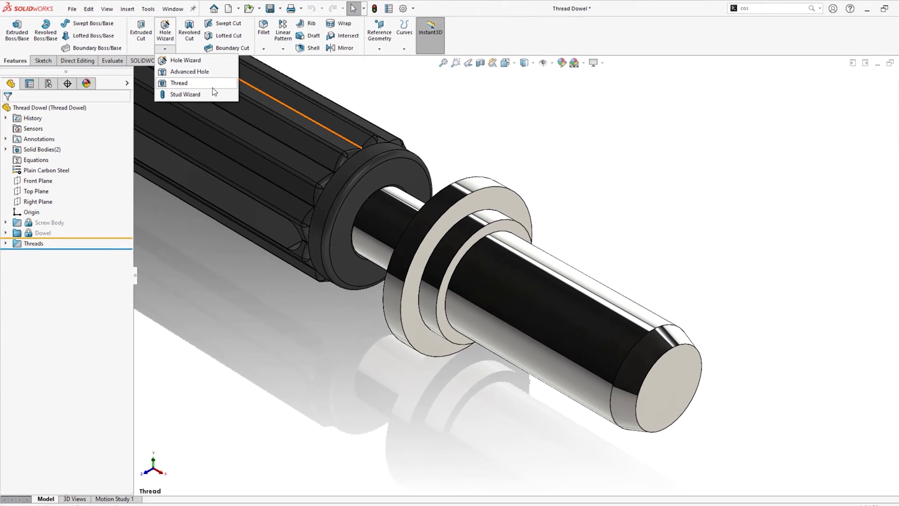
# Step: Start a thread on the dowel from the shaft's circular edge to its end edge
pyautogui.click(261, 106)
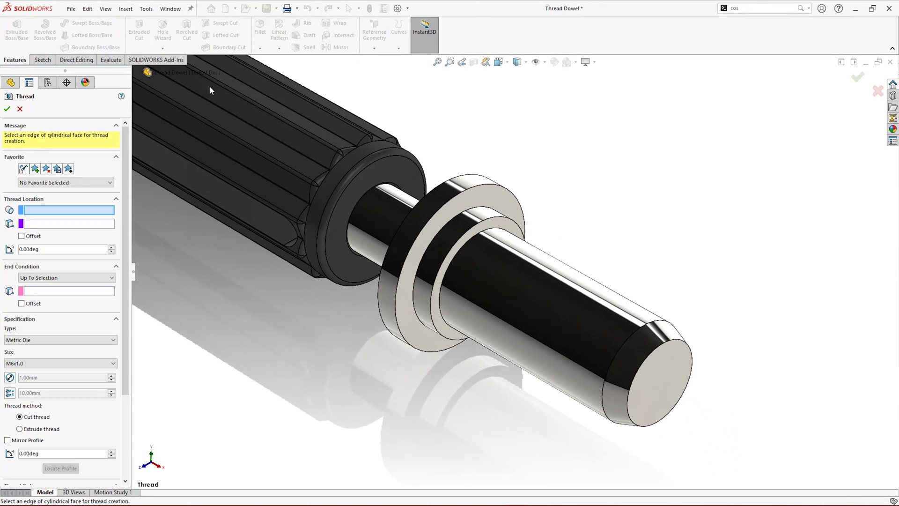
pyautogui.click(479, 238)
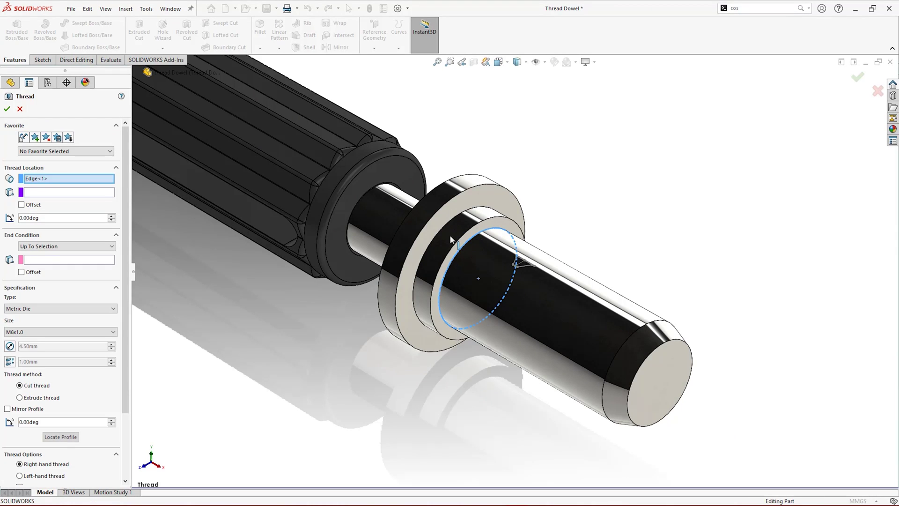
pyautogui.click(95, 247)
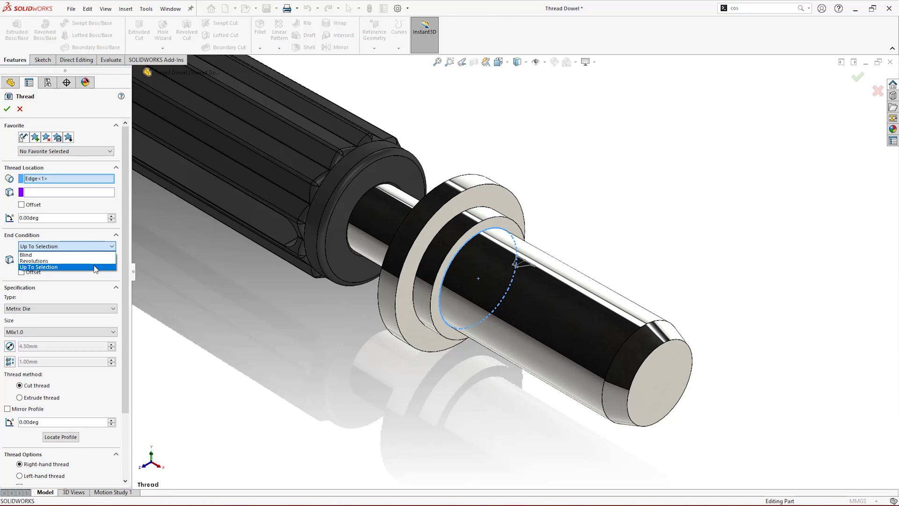
pyautogui.click(95, 267)
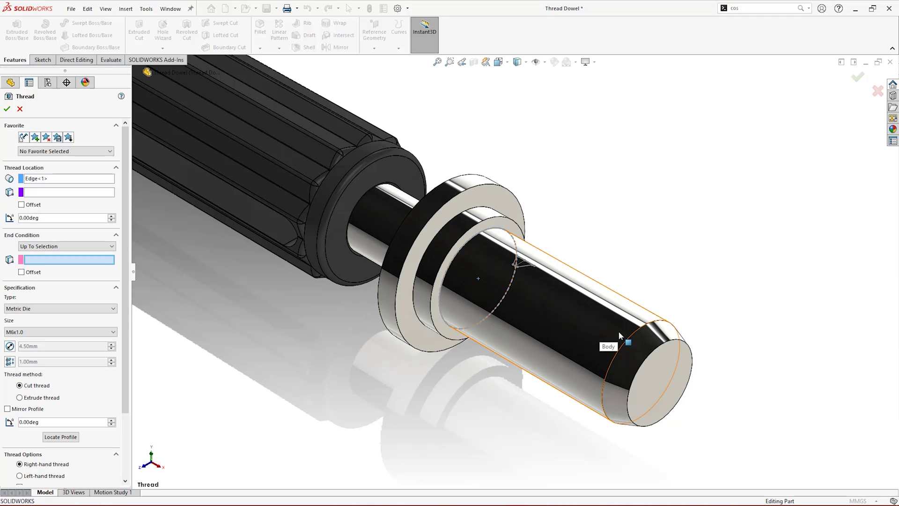
pyautogui.click(635, 333)
pyautogui.press('alt')
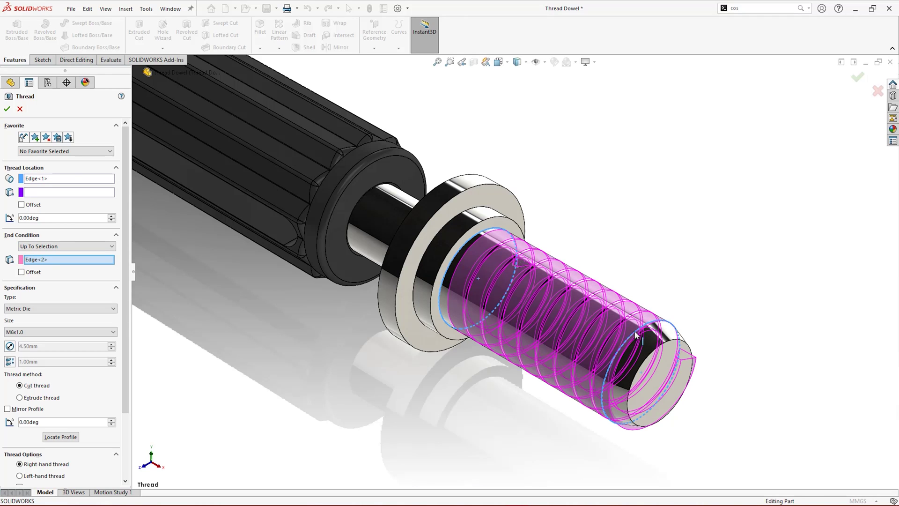
# Step: Make it a Metric Die M6x1.0 thread with 2.50mm pitch, extruded, profile mirrored horizontally
pyautogui.click(76, 305)
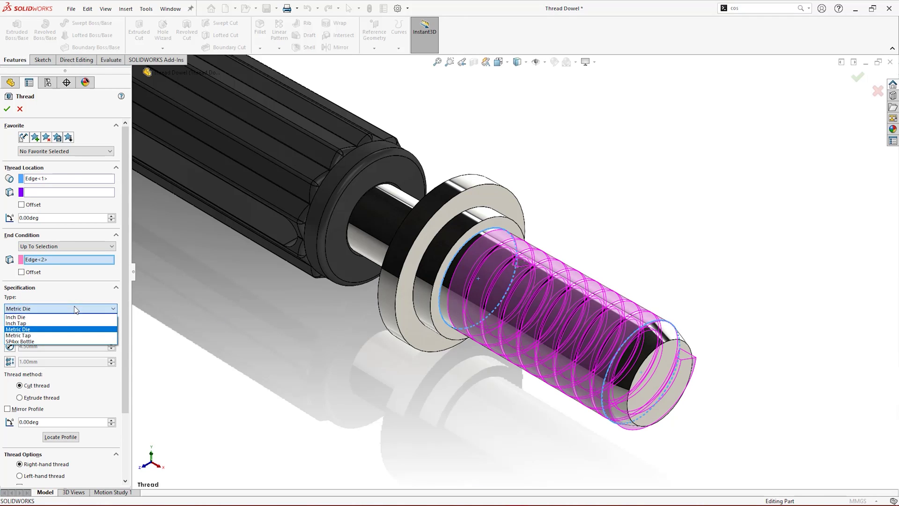
pyautogui.click(74, 331)
pyautogui.click(72, 331)
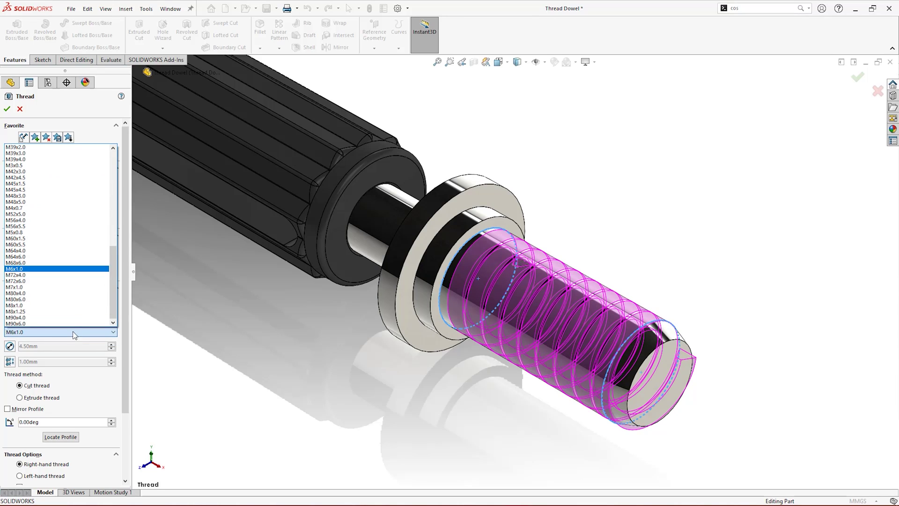
pyautogui.click(69, 269)
pyautogui.click(9, 361)
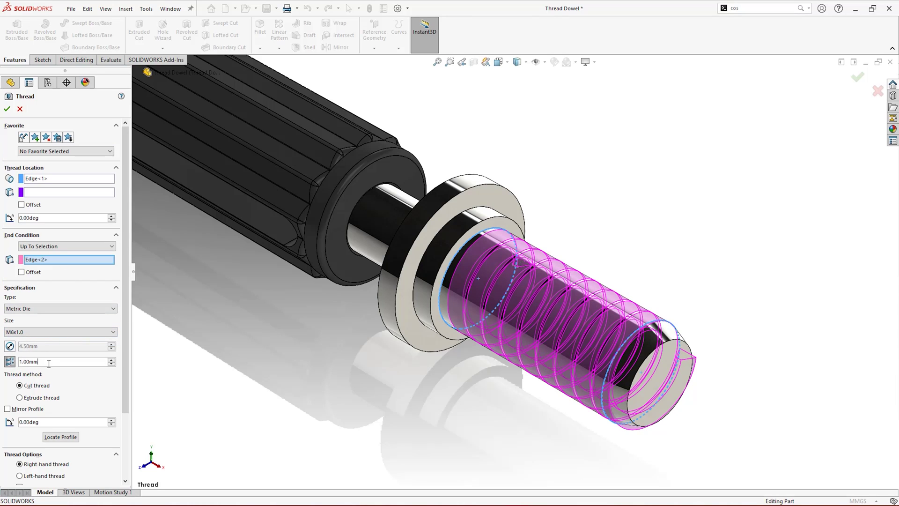
pyautogui.write('2.5')
pyautogui.press('Return')
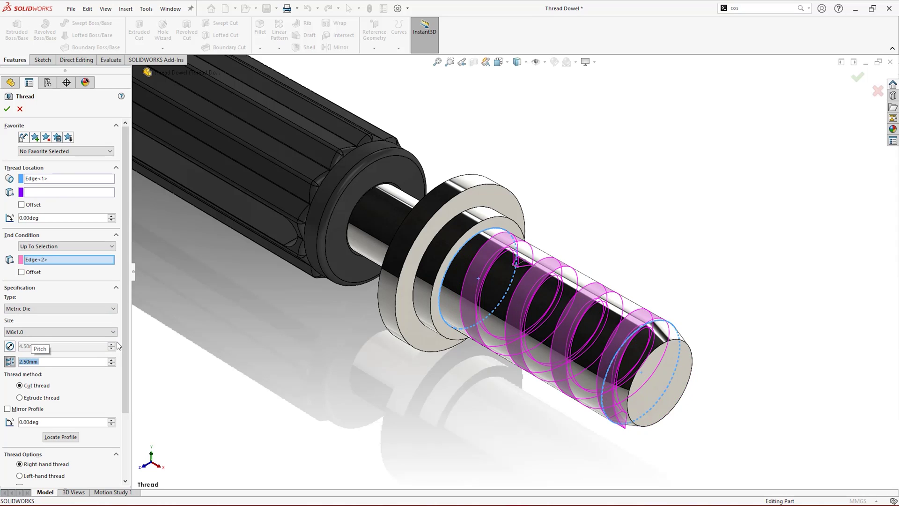
pyautogui.click(39, 398)
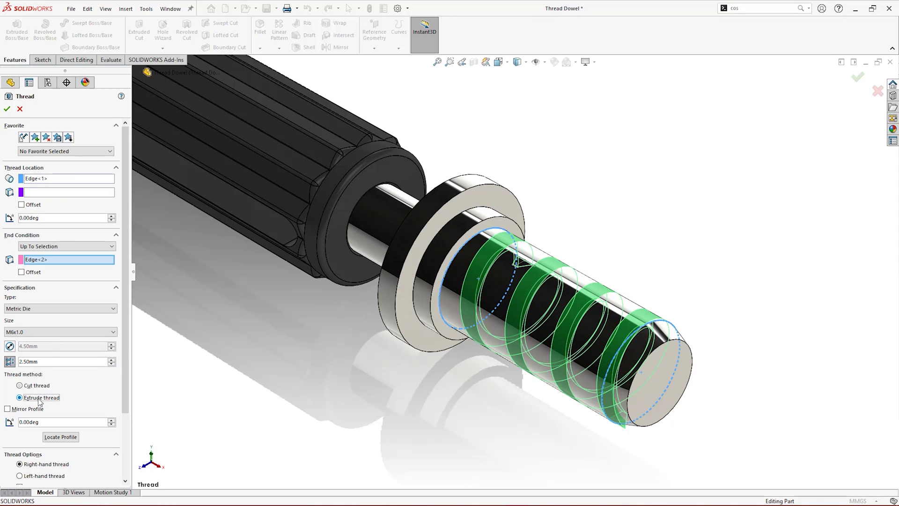
pyautogui.click(7, 409)
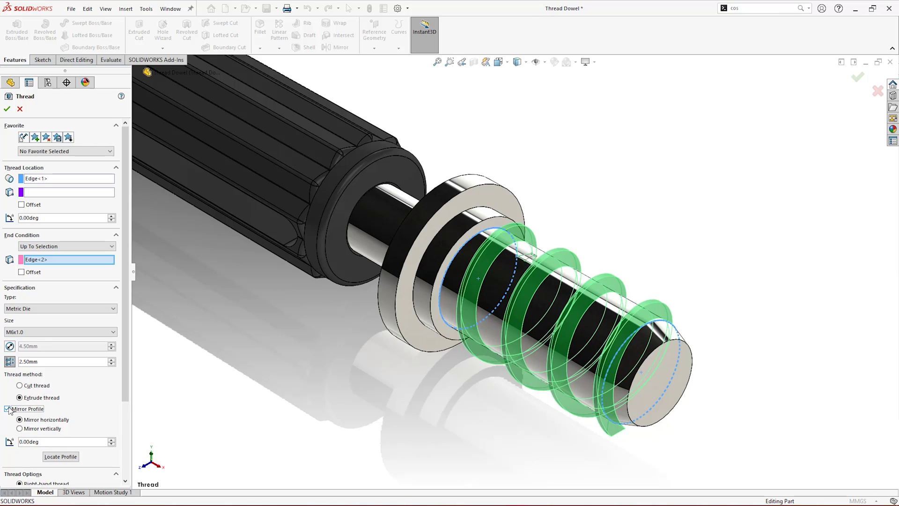
# Step: Switch the thread preview to shaded geometry
pyautogui.scroll(-3, 129, 250)
pyautogui.click(20, 476)
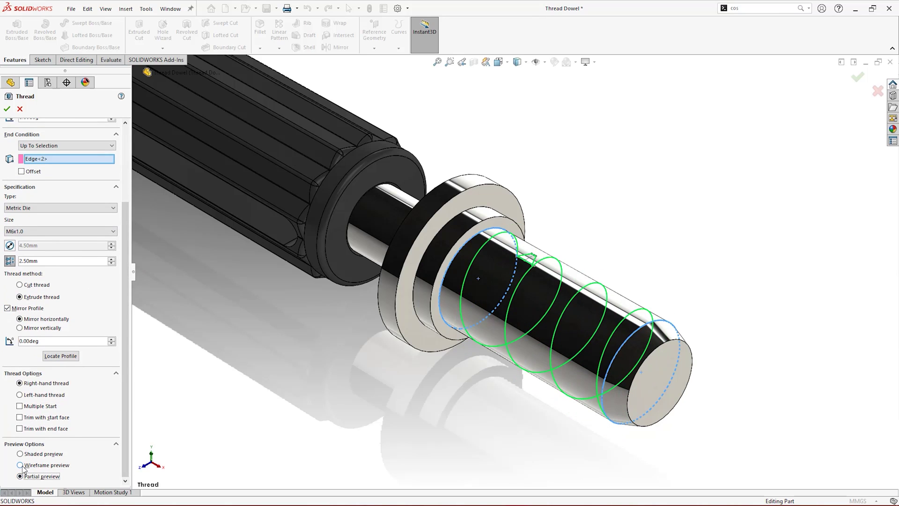
pyautogui.click(20, 454)
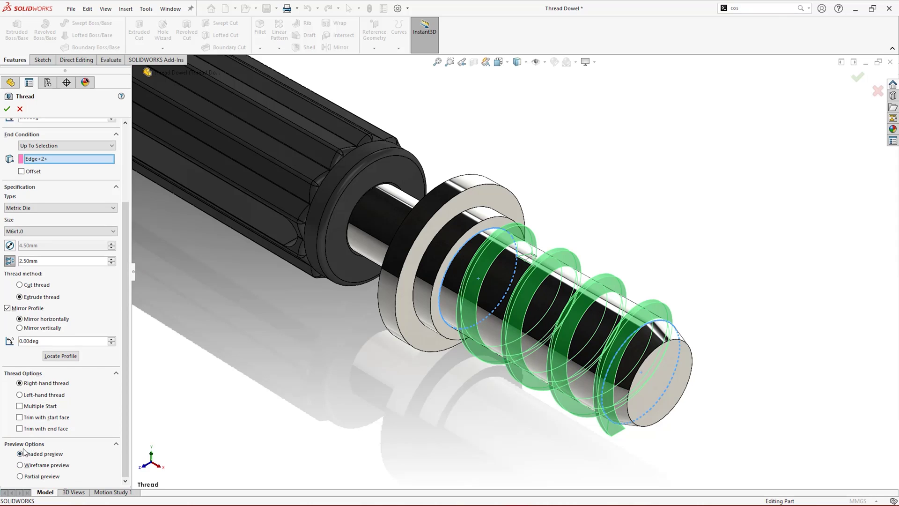
pyautogui.click(19, 418)
pyautogui.click(19, 429)
pyautogui.scroll(3, 21, 430)
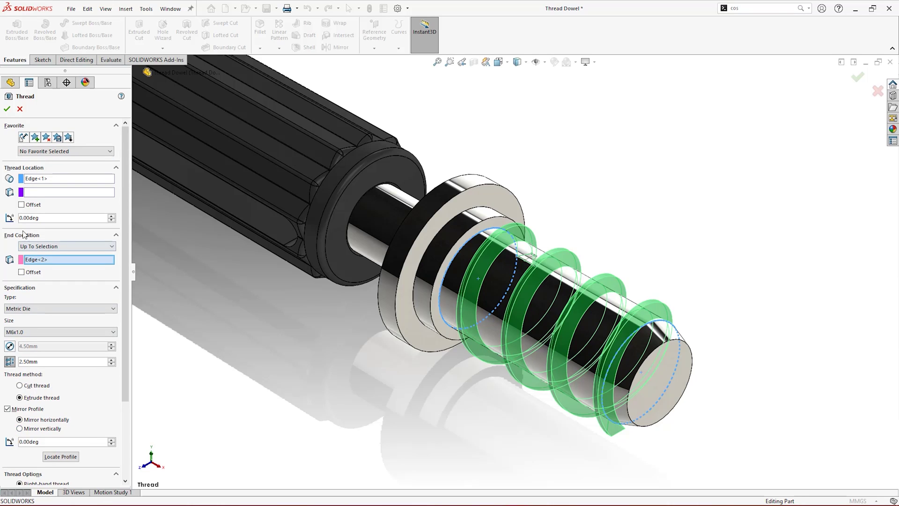
# Step: Offset the thread start 1.00mm in reversed direction with a 180° start angle, and build it
pyautogui.click(21, 205)
pyautogui.write('1')
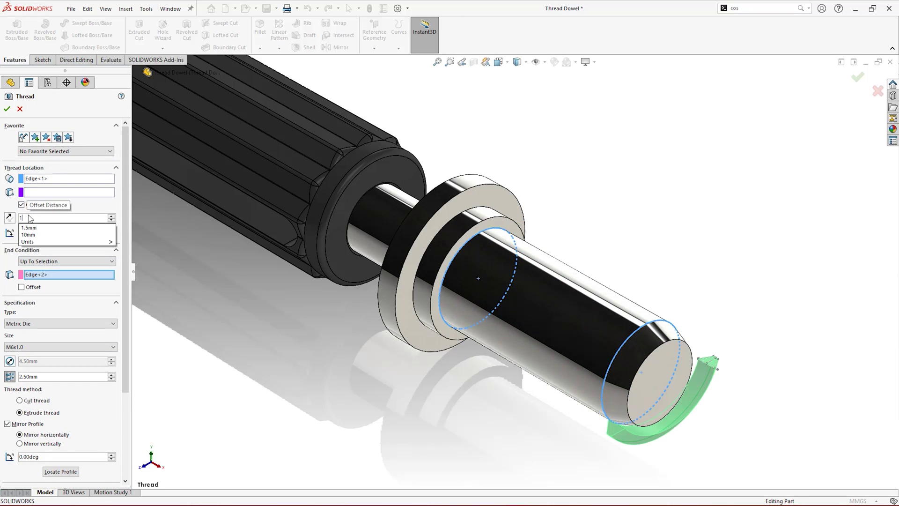
pyautogui.press('Return')
pyautogui.press('Tab')
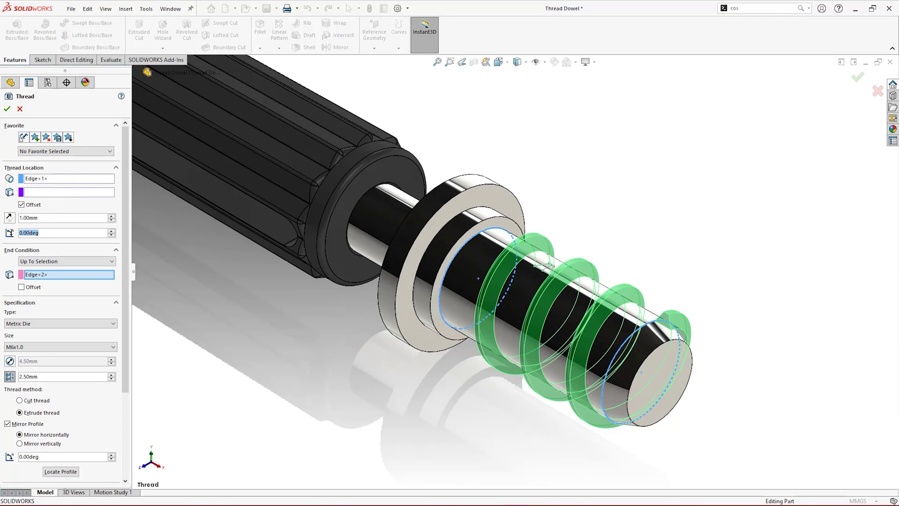
pyautogui.write('180')
pyautogui.press('Return')
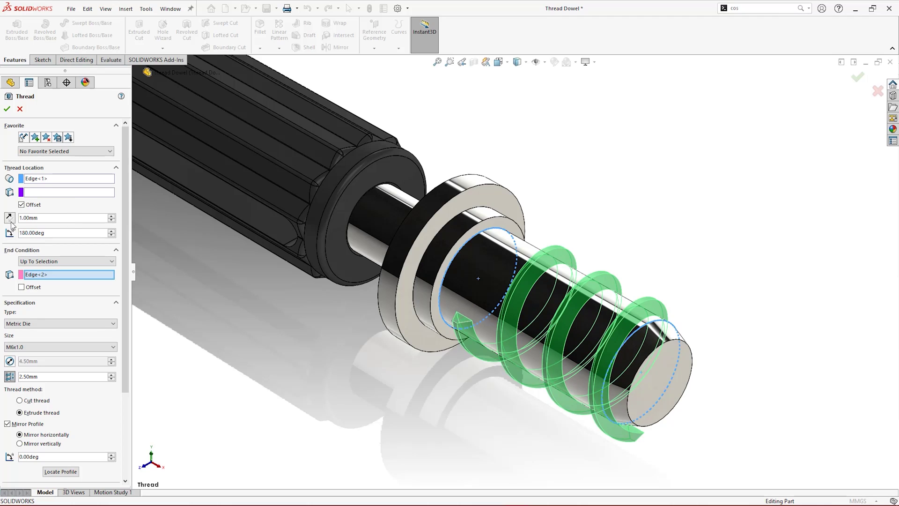
pyautogui.click(10, 218)
pyautogui.click(7, 109)
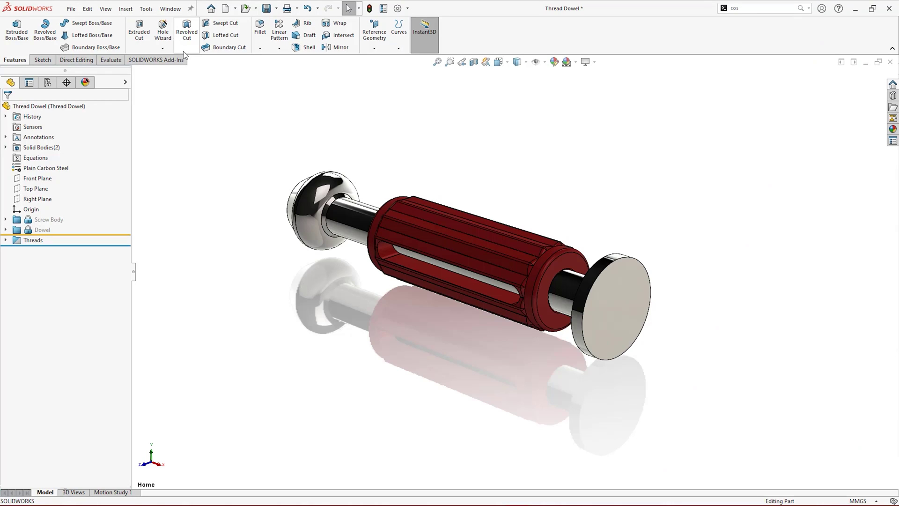
# Step: Start a Stud Wizard stud-on-surface and position it on the dowel's flat end face
pyautogui.click(171, 49)
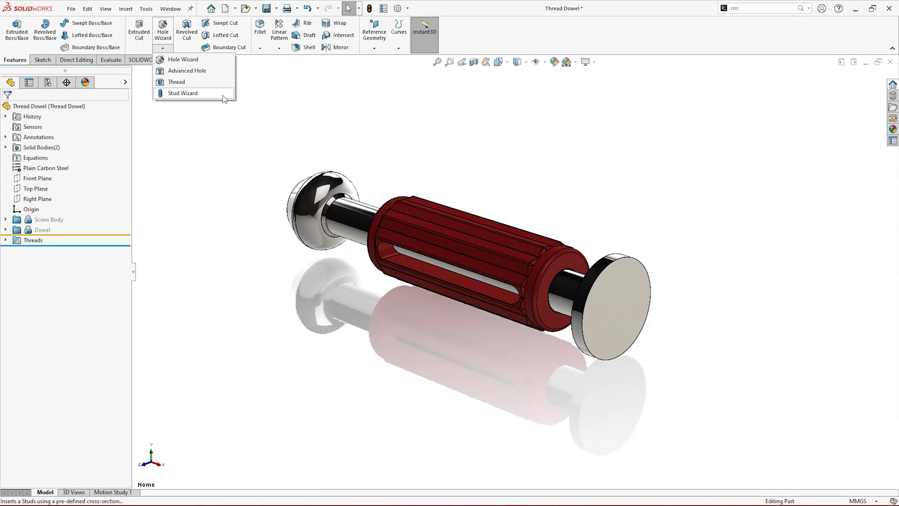
pyautogui.click(197, 93)
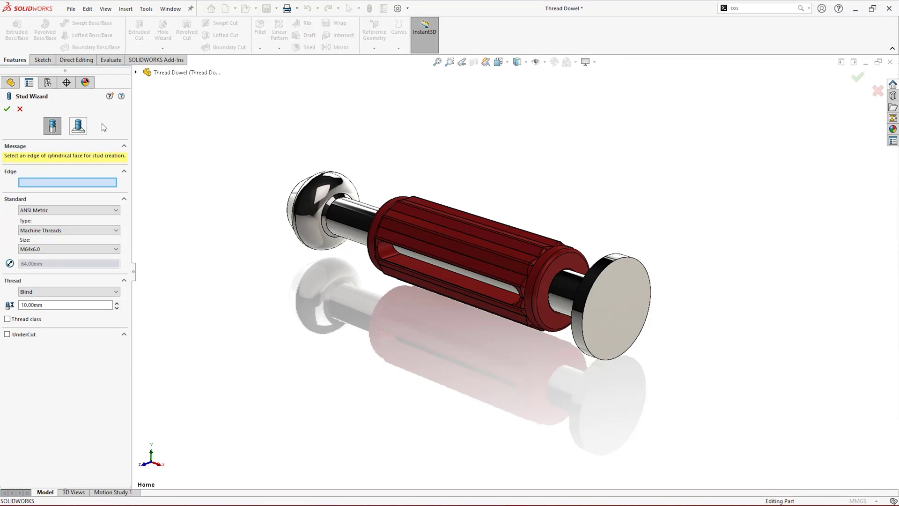
pyautogui.click(83, 129)
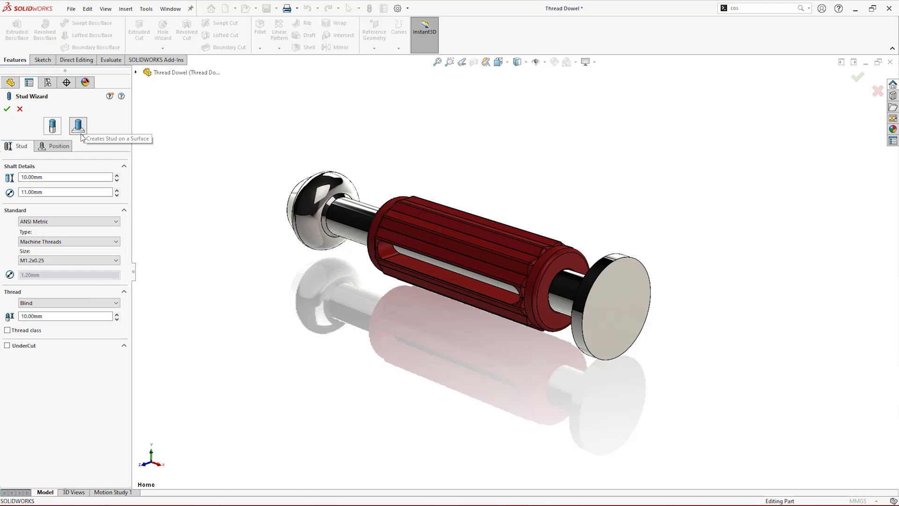
pyautogui.click(67, 148)
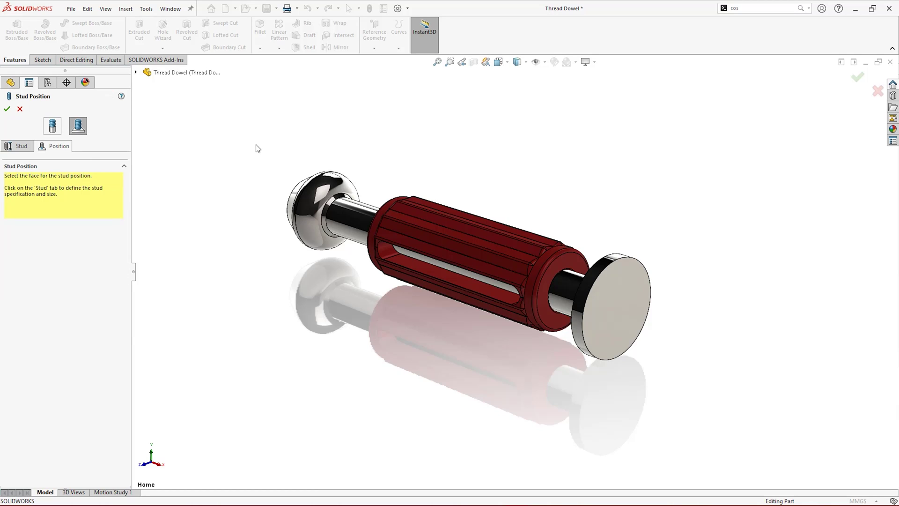
pyautogui.click(625, 291)
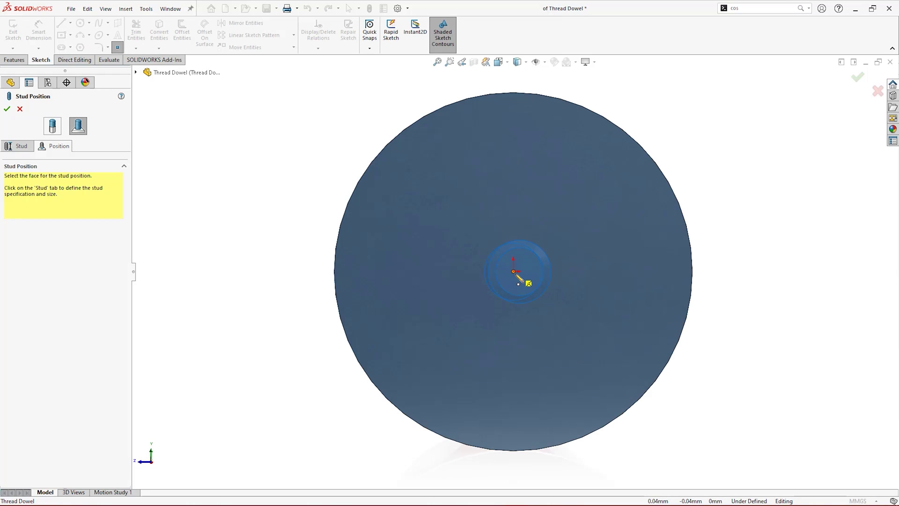
# Step: Create an ANSI Metric M4x0.7 stud with an 11mm long, 5.50mm diameter shaft
pyautogui.click(521, 276)
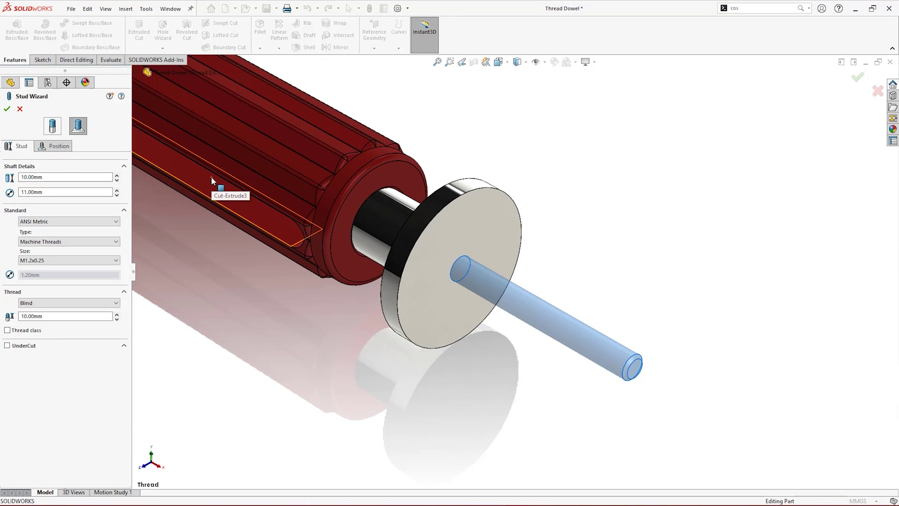
pyautogui.doubleClick(64, 177)
pyautogui.write('11')
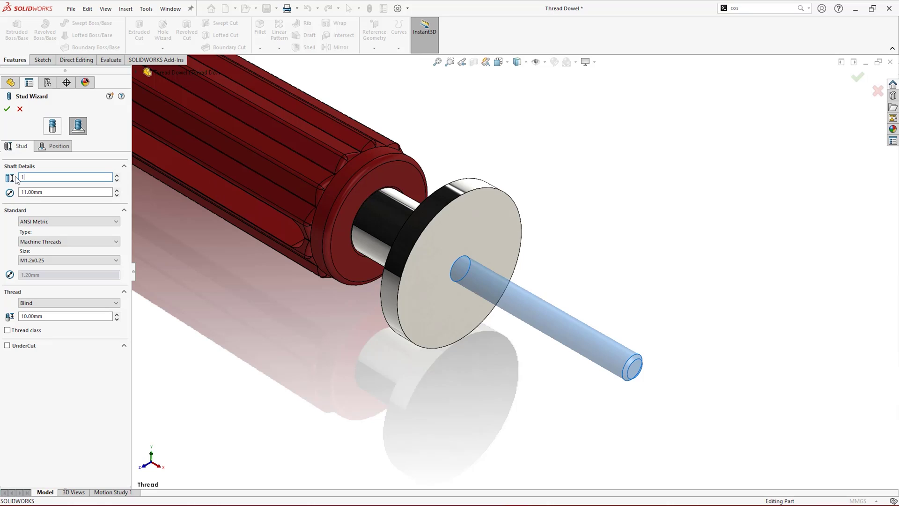
pyautogui.press('Tab')
pyautogui.write('5.5')
pyautogui.press('Tab')
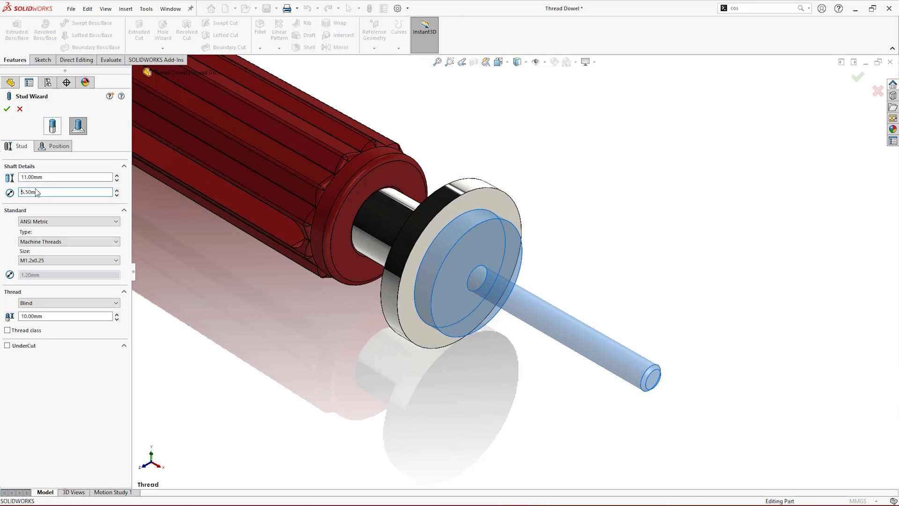
pyautogui.click(77, 222)
pyautogui.click(74, 236)
pyautogui.click(74, 261)
pyautogui.click(34, 312)
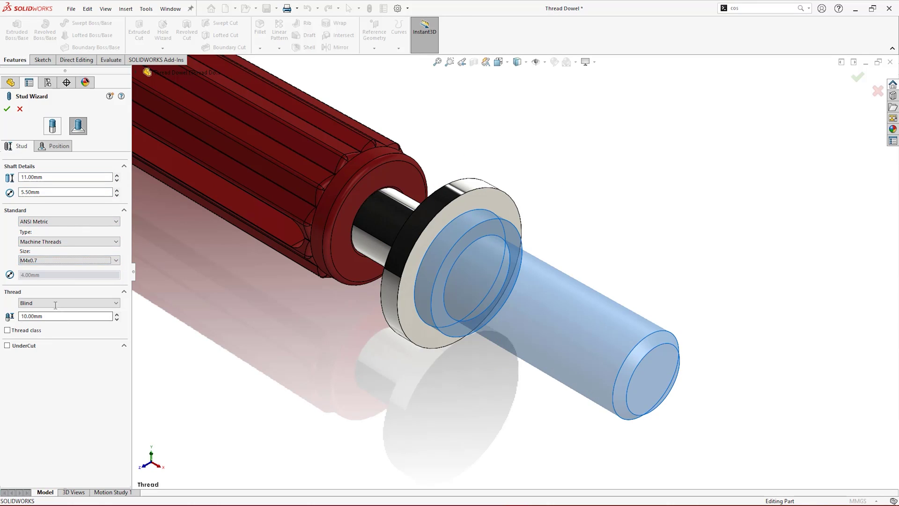
pyautogui.doubleClick(33, 316)
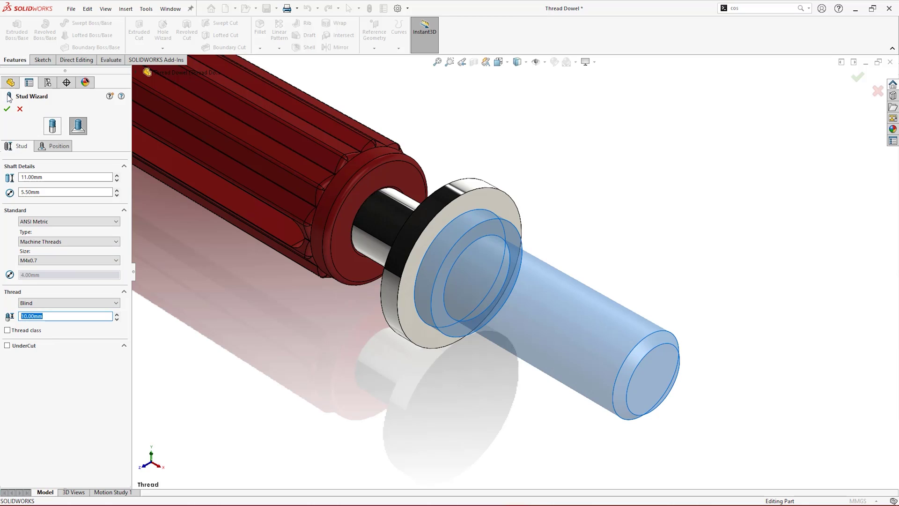
pyautogui.click(8, 108)
# Step: Edit the new M4x0.7 stud feature to add an undercut
pyautogui.click(168, 289)
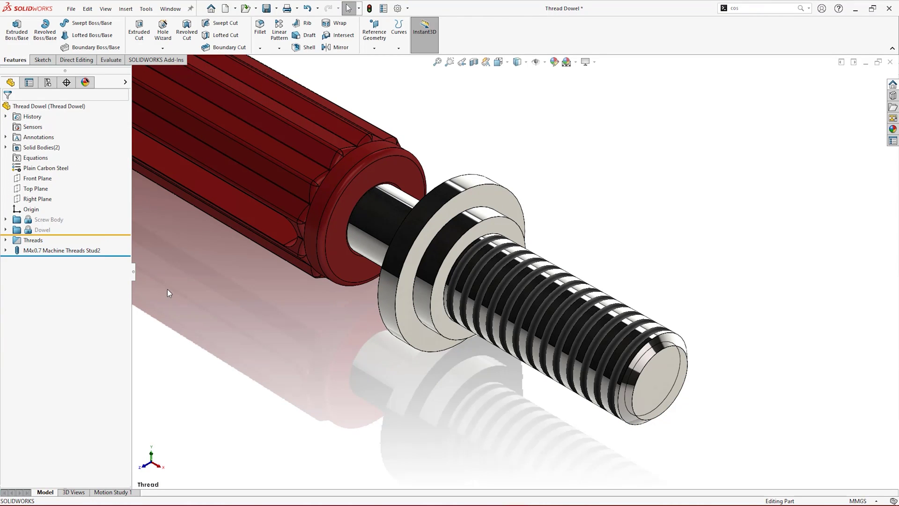
pyautogui.rightClick(99, 249)
pyautogui.click(105, 219)
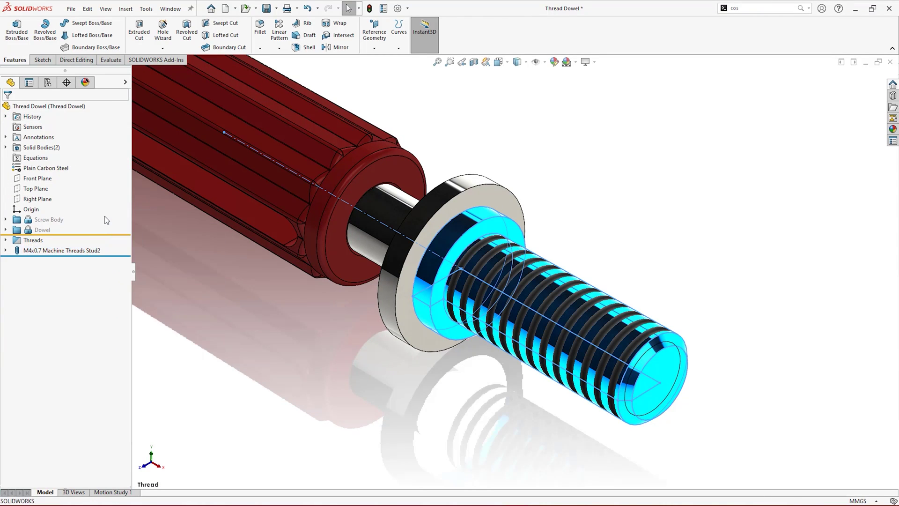
pyautogui.click(7, 324)
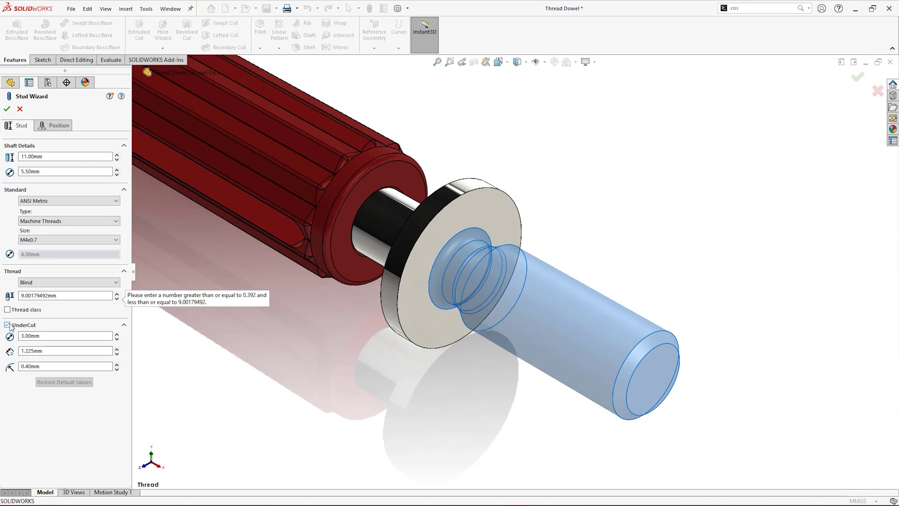
pyautogui.click(8, 109)
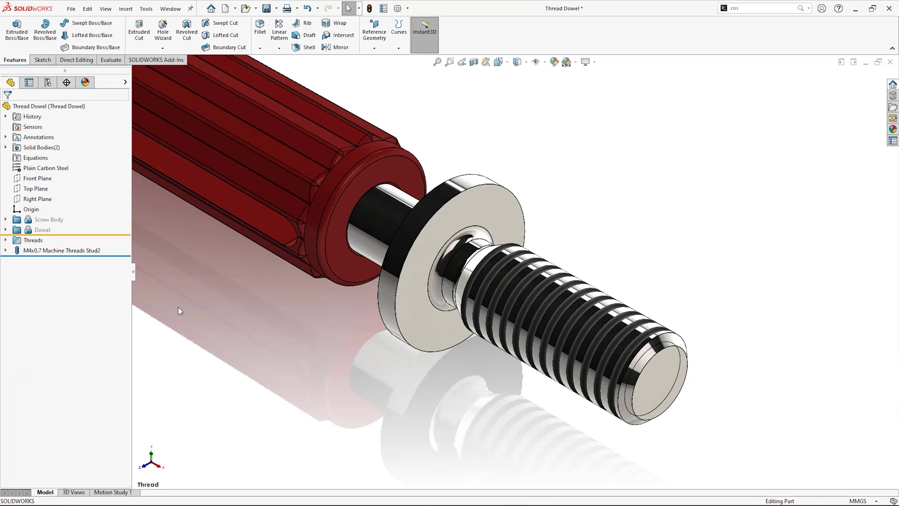
# Step: Zoom to fit the whole dowel, then show the Threaded Insert in isometric view
pyautogui.hotkey('ctrl', '1')
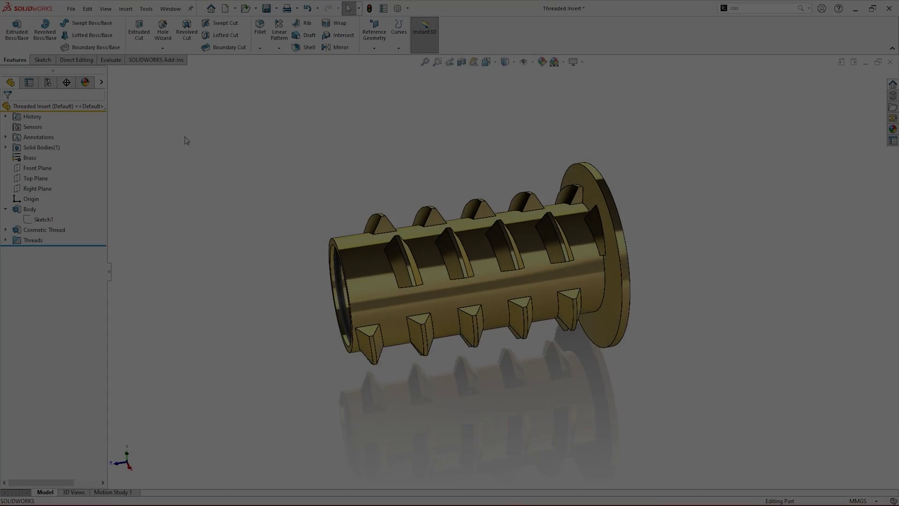
pyautogui.hotkey('ctrl', '7')
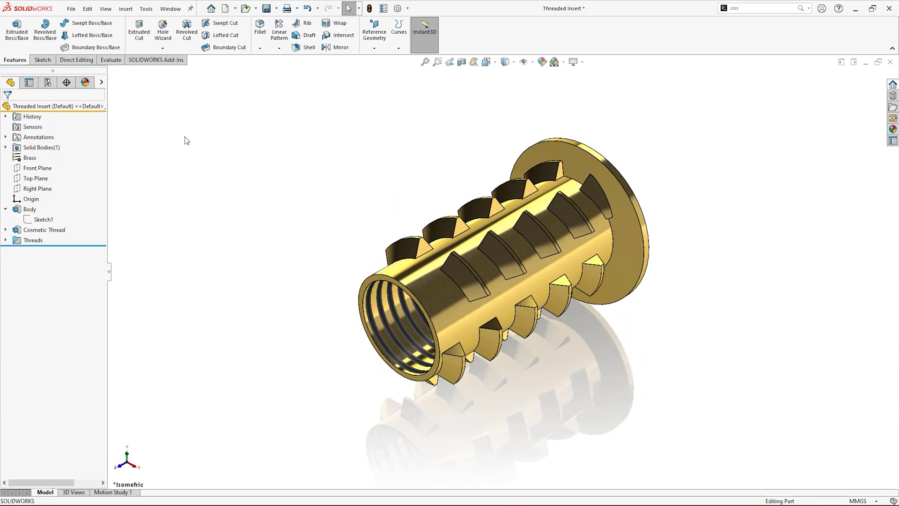